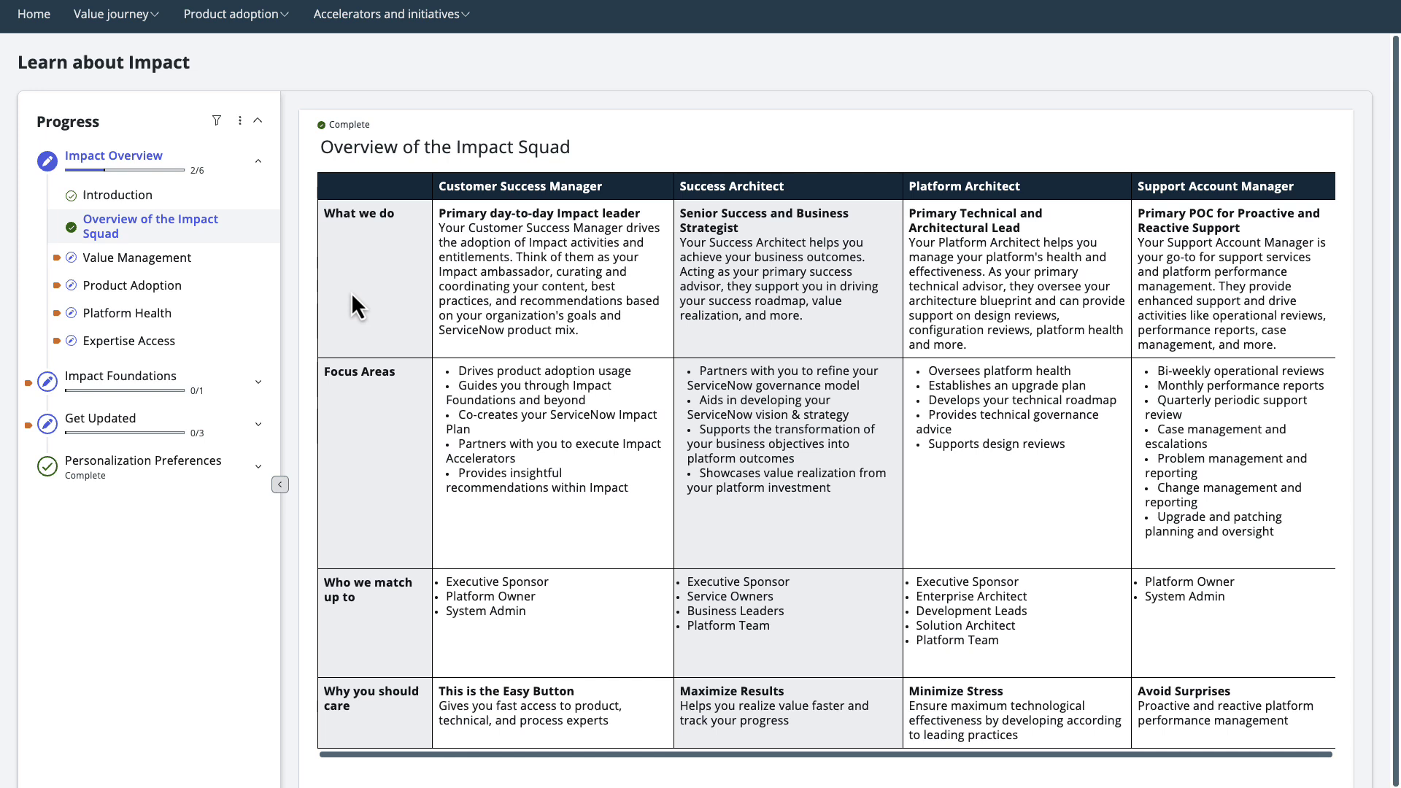
{"action": "scroll", "coordinate": [352, 293], "scroll_direction": "down", "scroll_amount": 1}
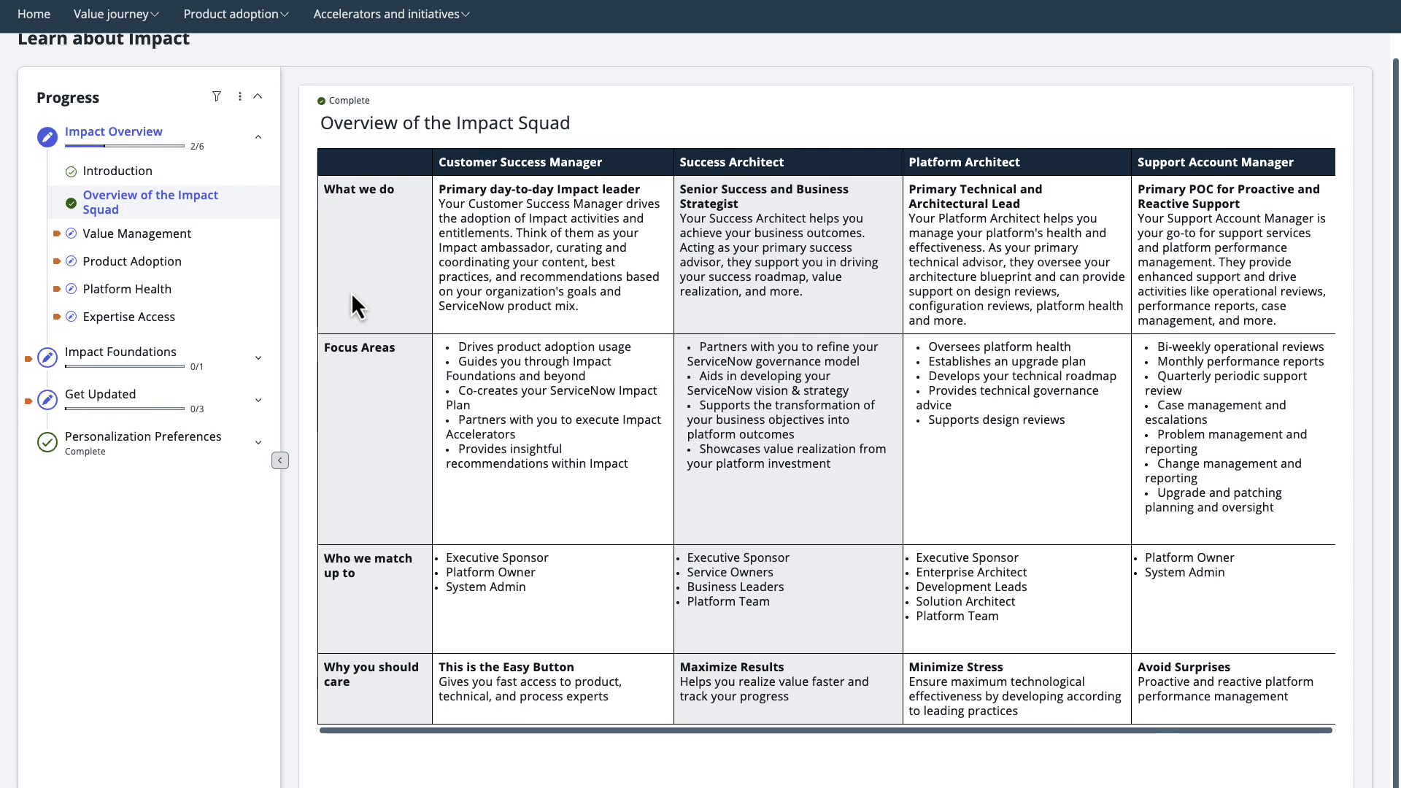
Step: Go from the Value Management lesson to the Objectives and Outcomes tracking page
{"action": "left_click", "coordinate": [120, 237]}
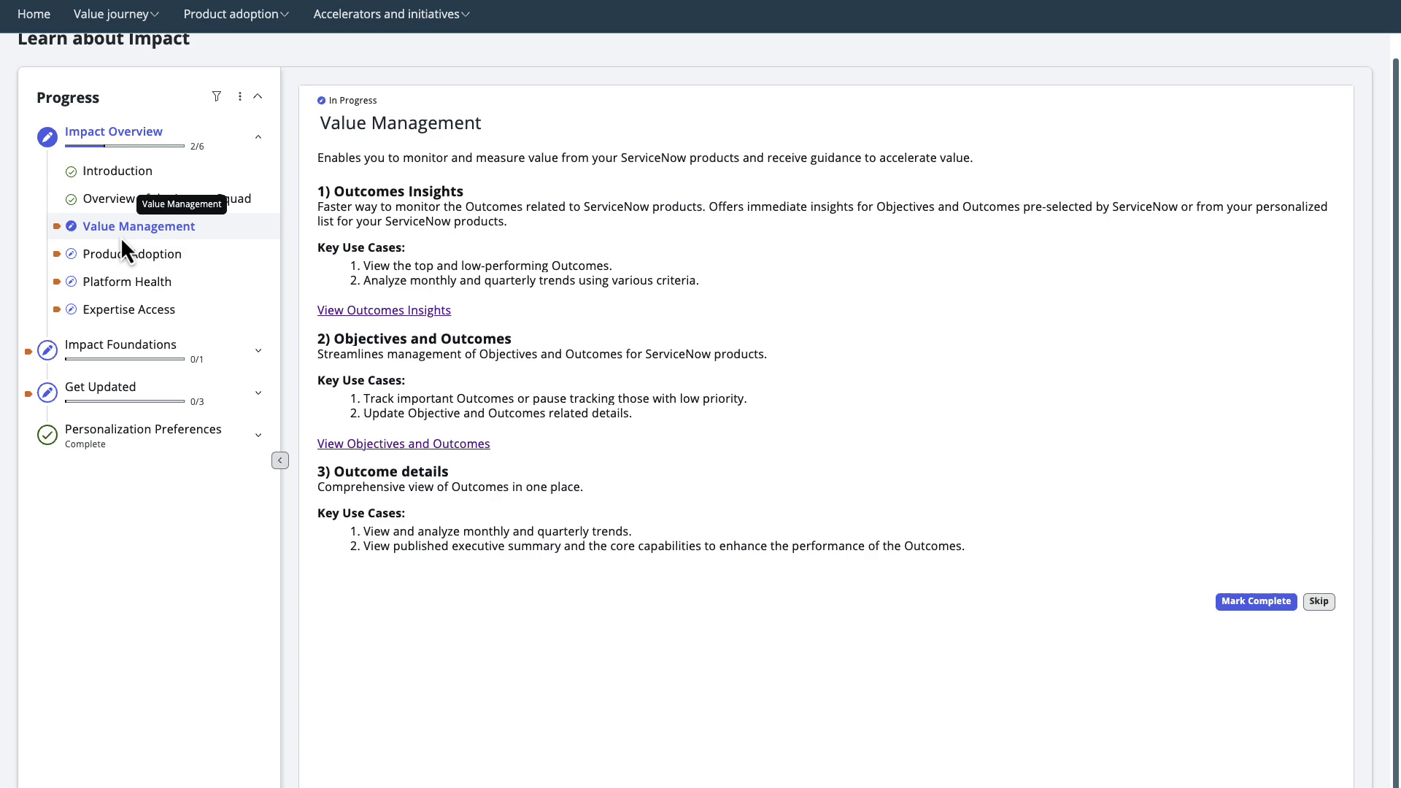
{"action": "left_click", "coordinate": [363, 443]}
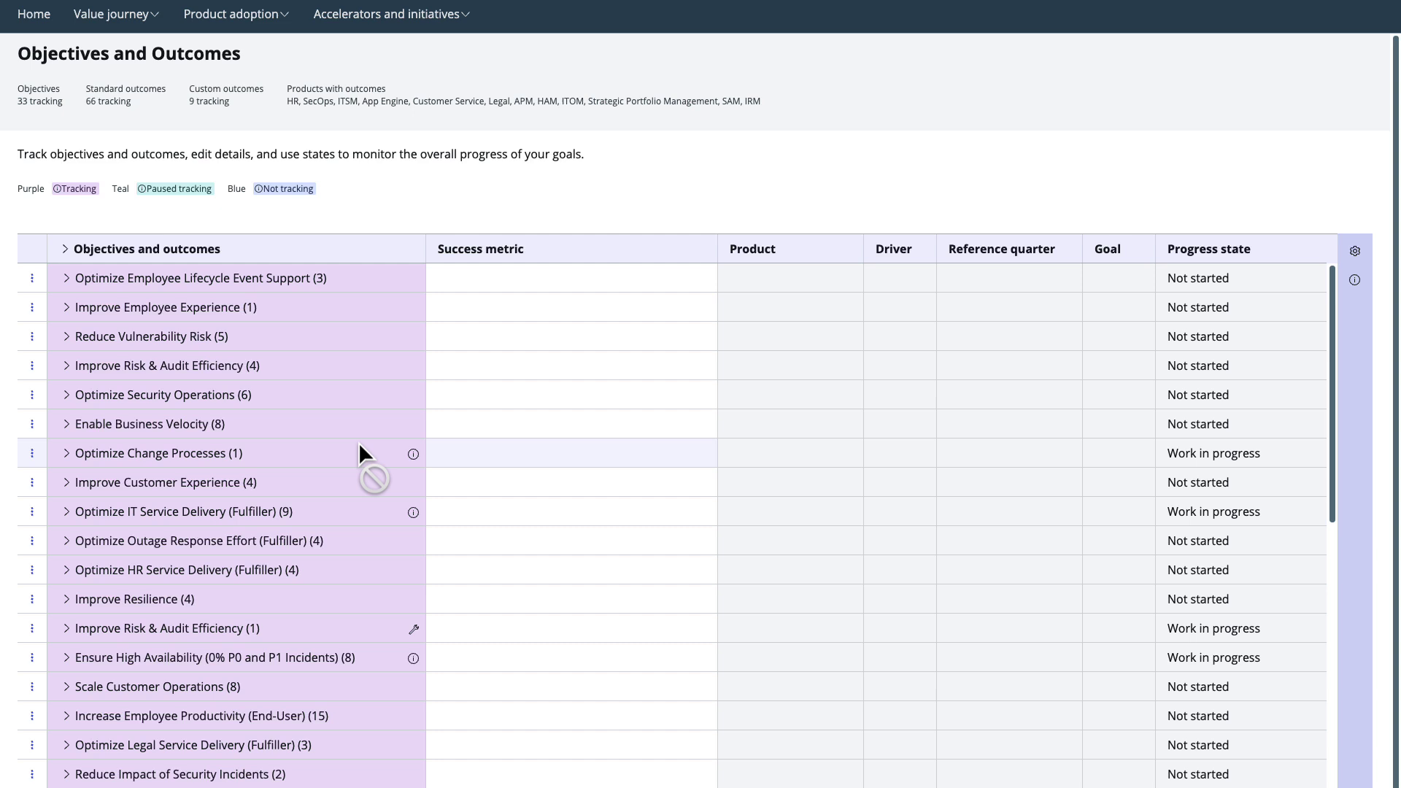
Step: Expand Increase Employee Productivity (End-User) to show its outcomes, then bring up the Product adoption menu
{"action": "left_click", "coordinate": [66, 716]}
{"action": "scroll", "coordinate": [606, 648], "scroll_direction": "down", "scroll_amount": 2}
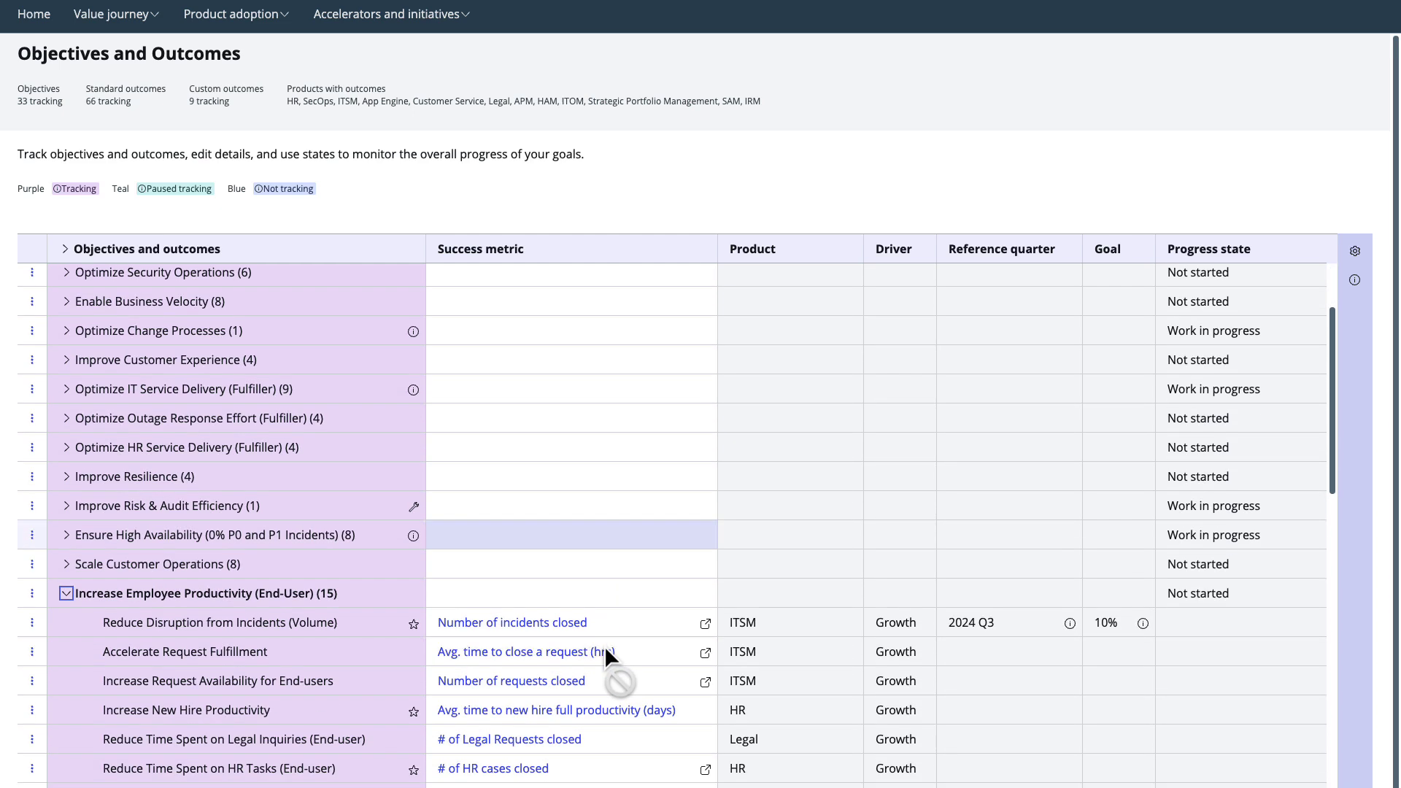
{"action": "scroll", "coordinate": [605, 648], "scroll_direction": "down", "scroll_amount": 1}
{"action": "scroll", "coordinate": [605, 648], "scroll_direction": "down", "scroll_amount": 1}
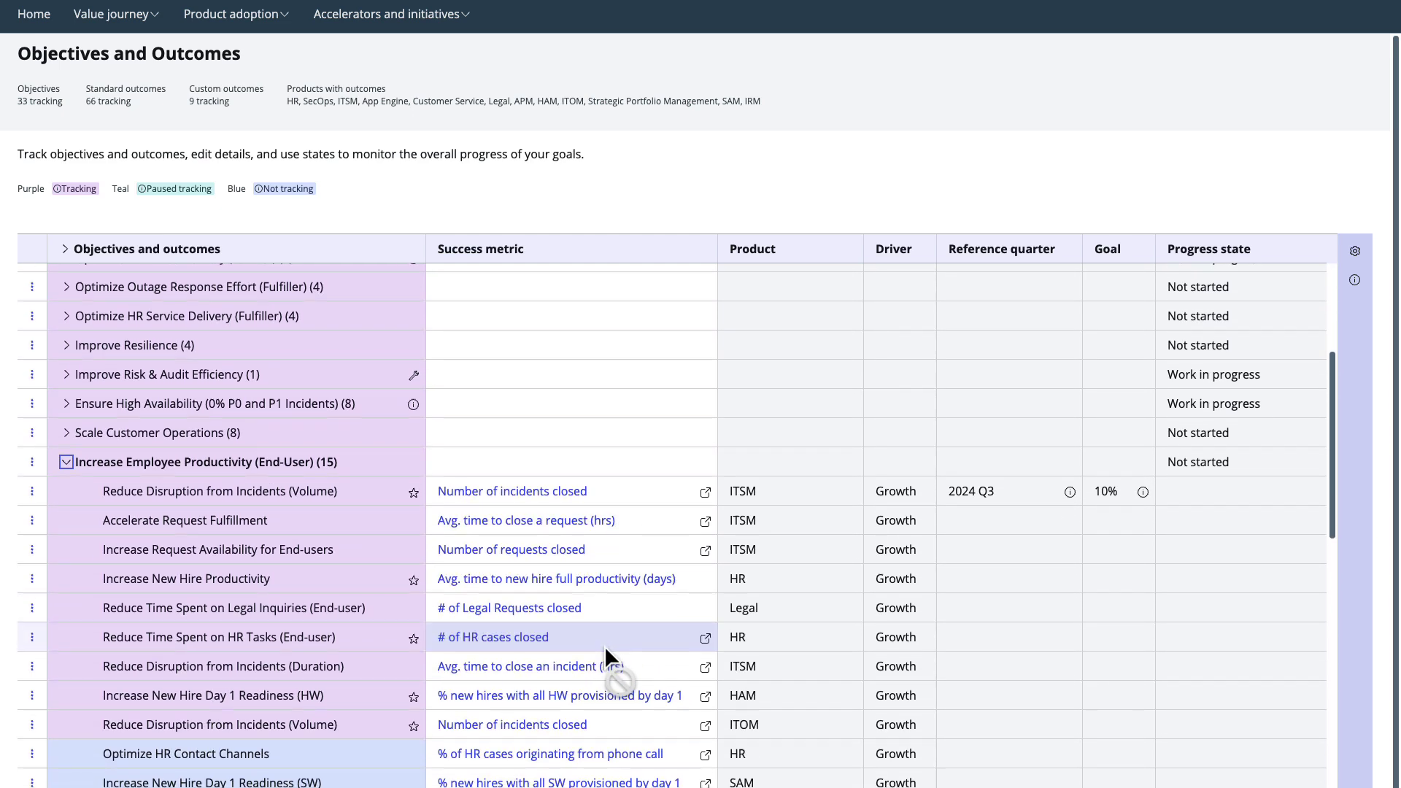
{"action": "scroll", "coordinate": [606, 648], "scroll_direction": "down", "scroll_amount": 1}
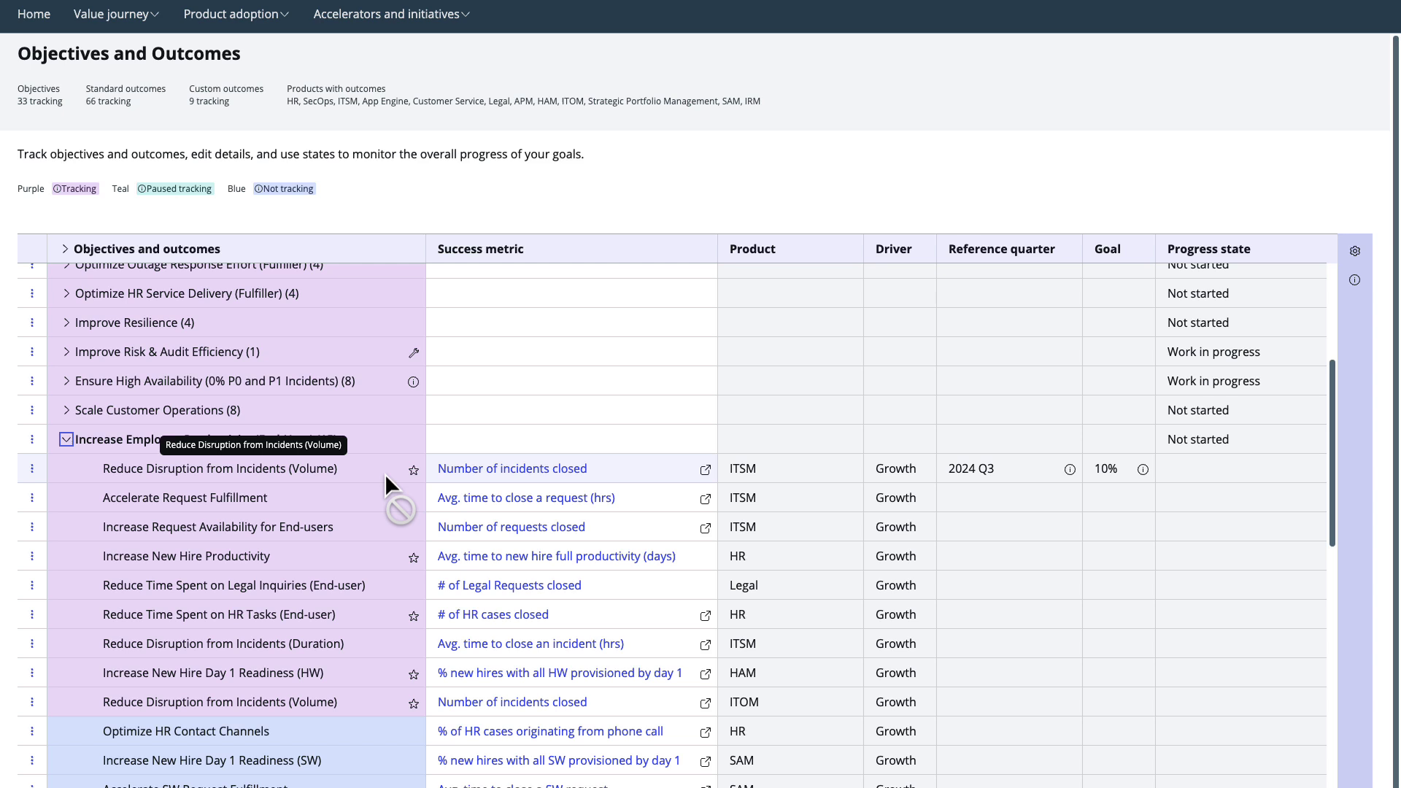
{"action": "left_click", "coordinate": [258, 15]}
Step: Show the Capabilities map with Customer Workflow and Customer Service capabilities and usage statuses listed
{"action": "left_click", "coordinate": [263, 65]}
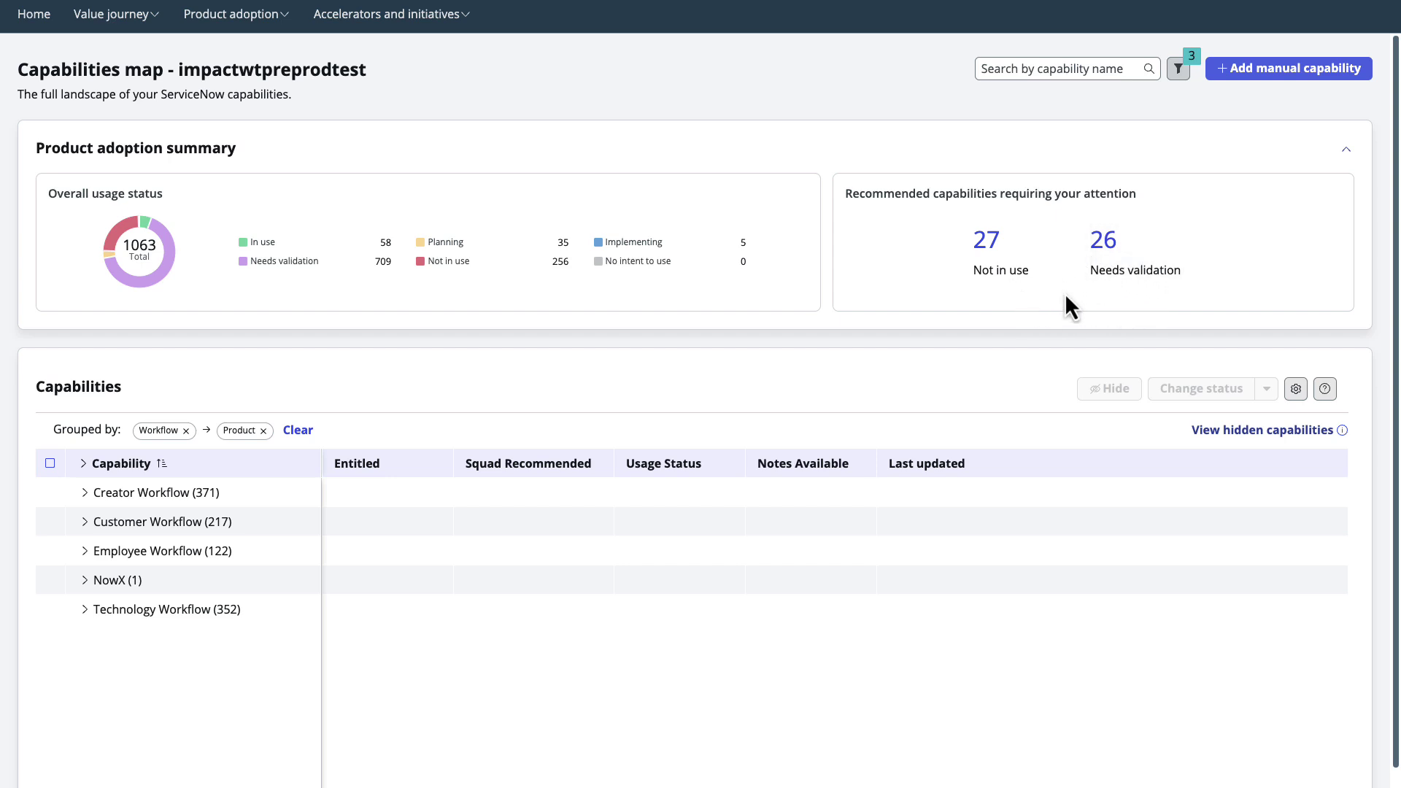
{"action": "left_click", "coordinate": [86, 524]}
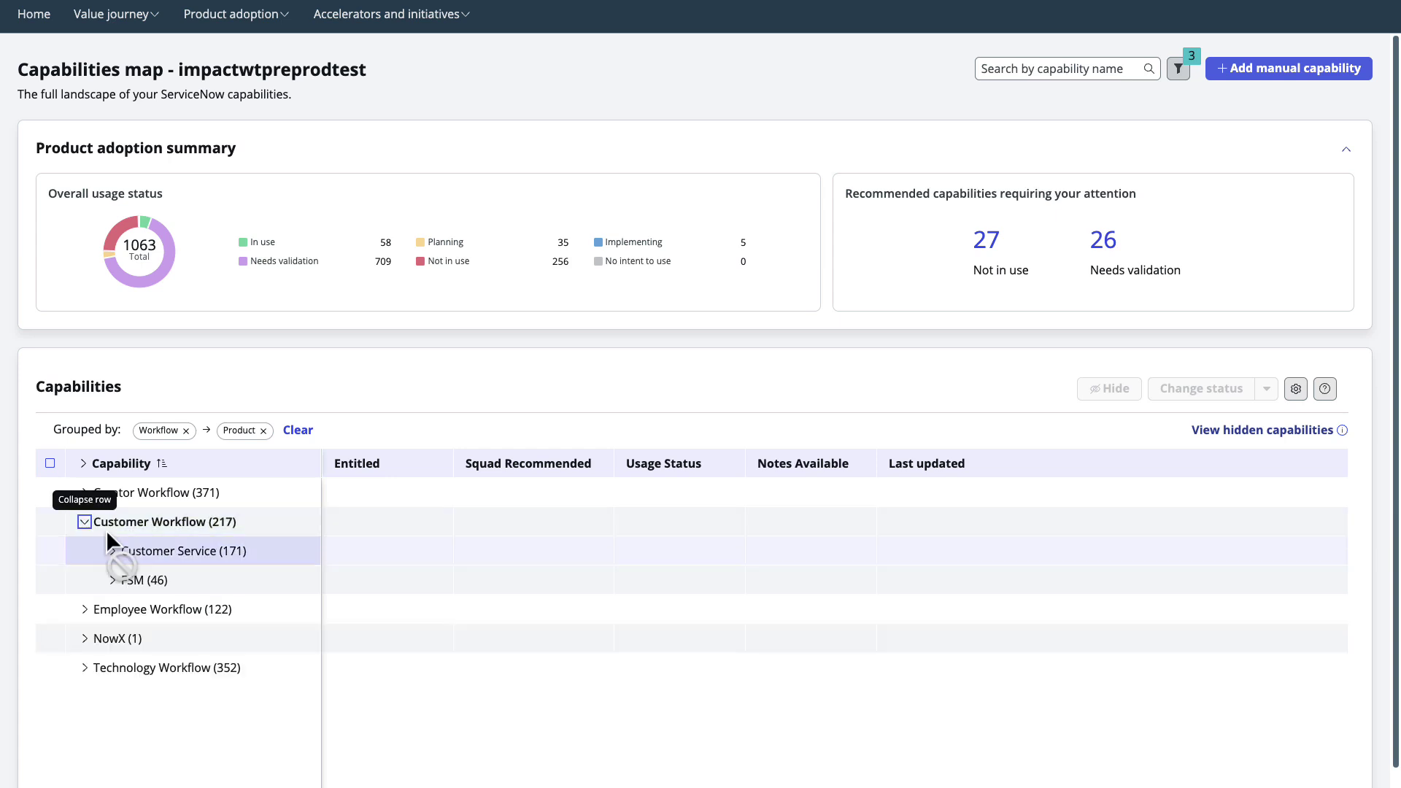
{"action": "left_click", "coordinate": [112, 553]}
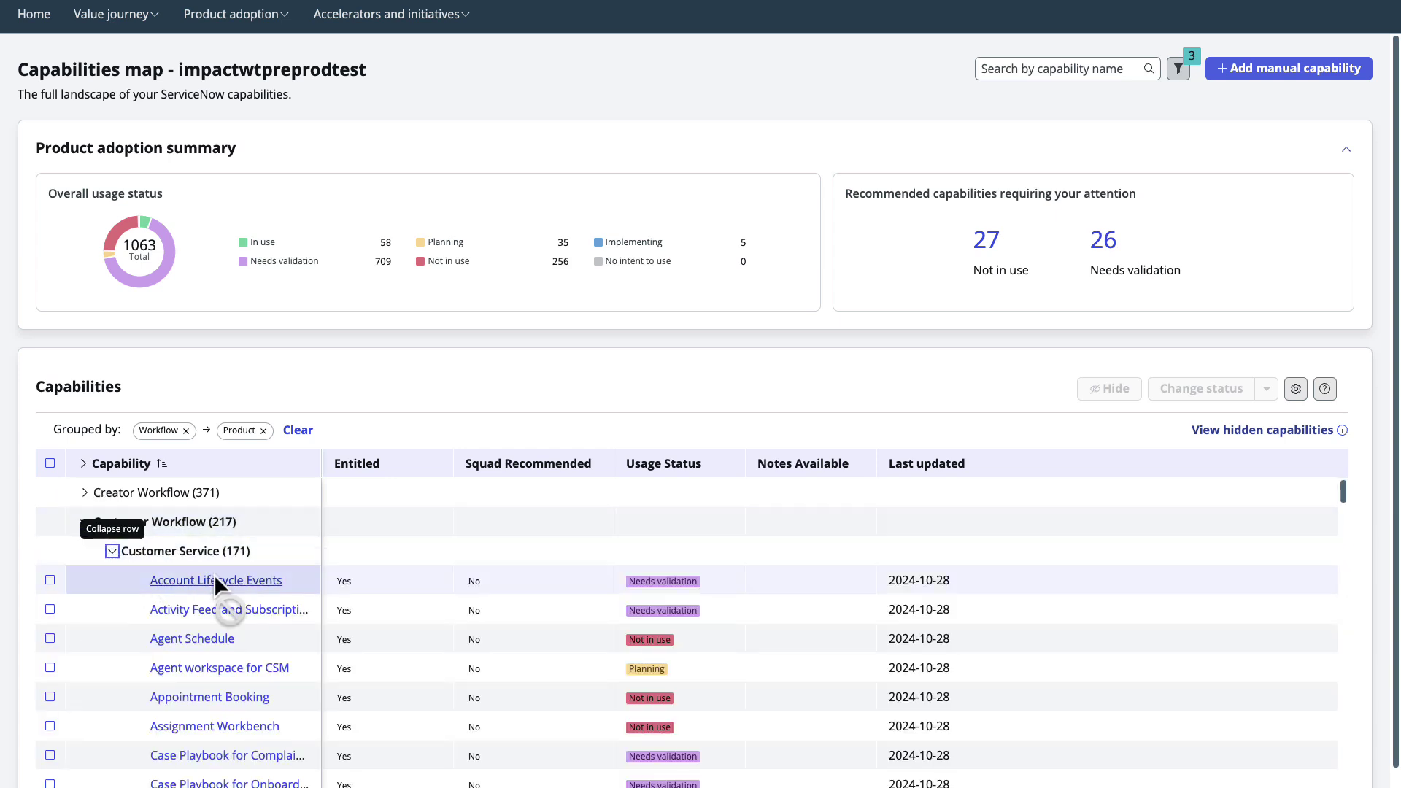
Step: Review and close the Agent workspace for CSM capability details dialog
{"action": "left_click", "coordinate": [215, 671]}
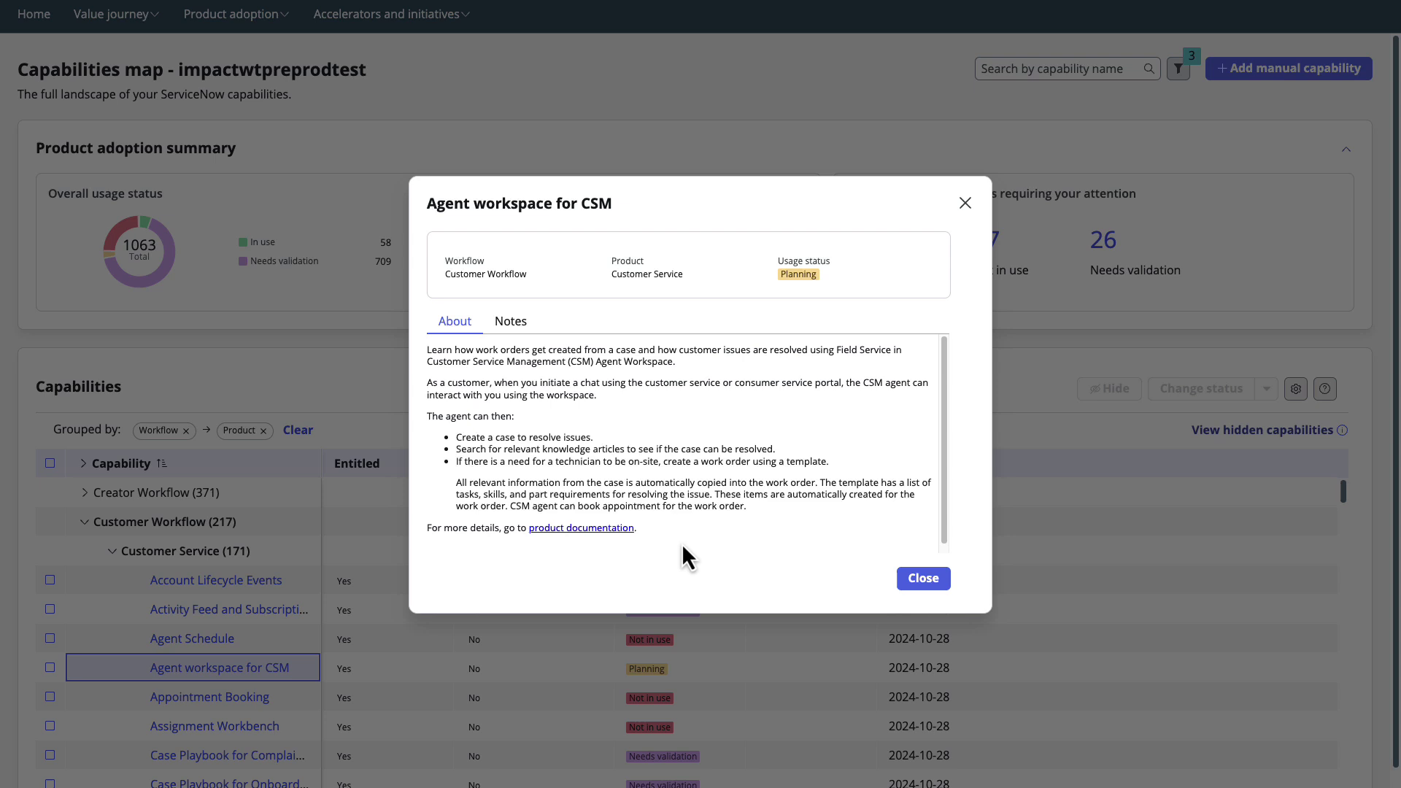
{"action": "left_click", "coordinate": [964, 203]}
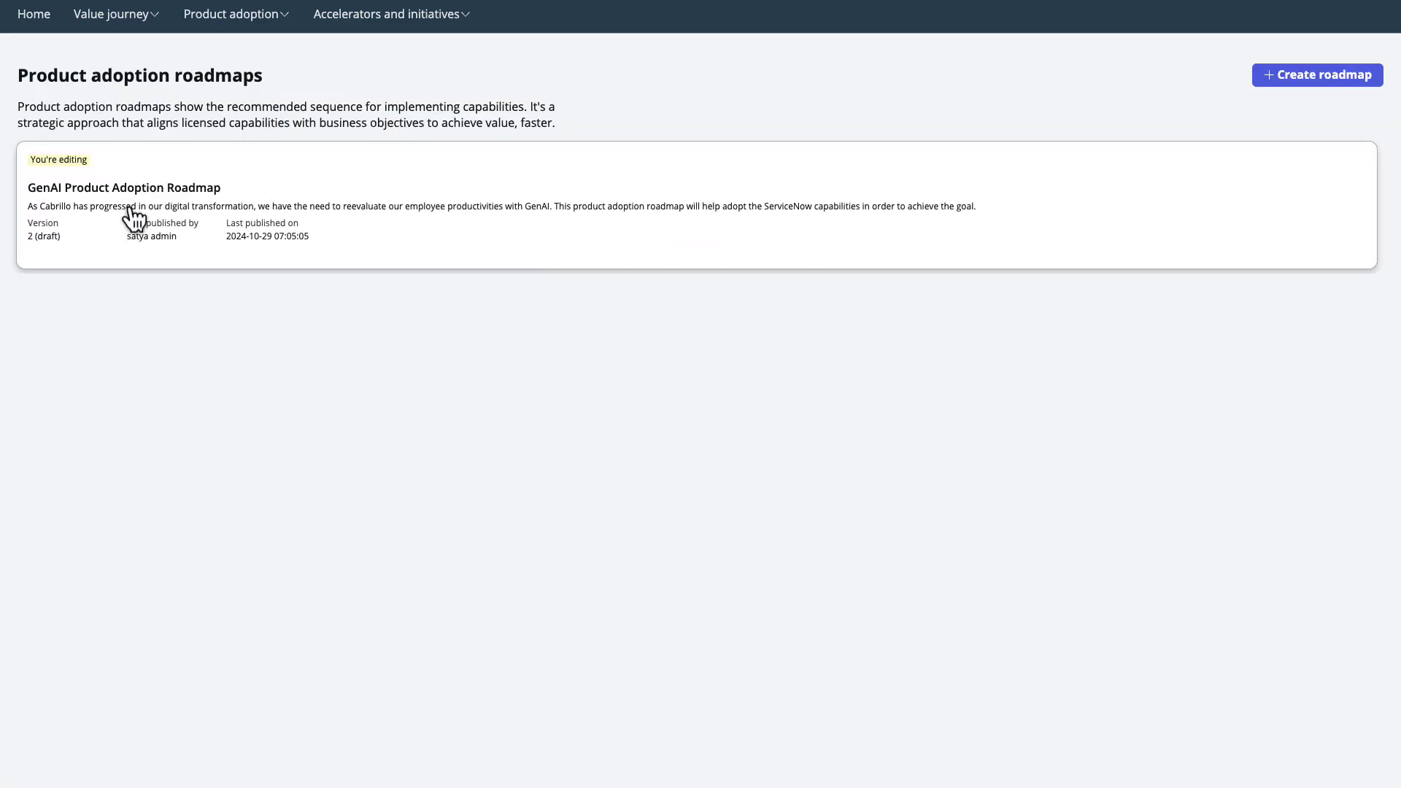
Step: View the GenAI Product Adoption Roadmap with its four phase lanes
{"action": "left_click", "coordinate": [135, 216]}
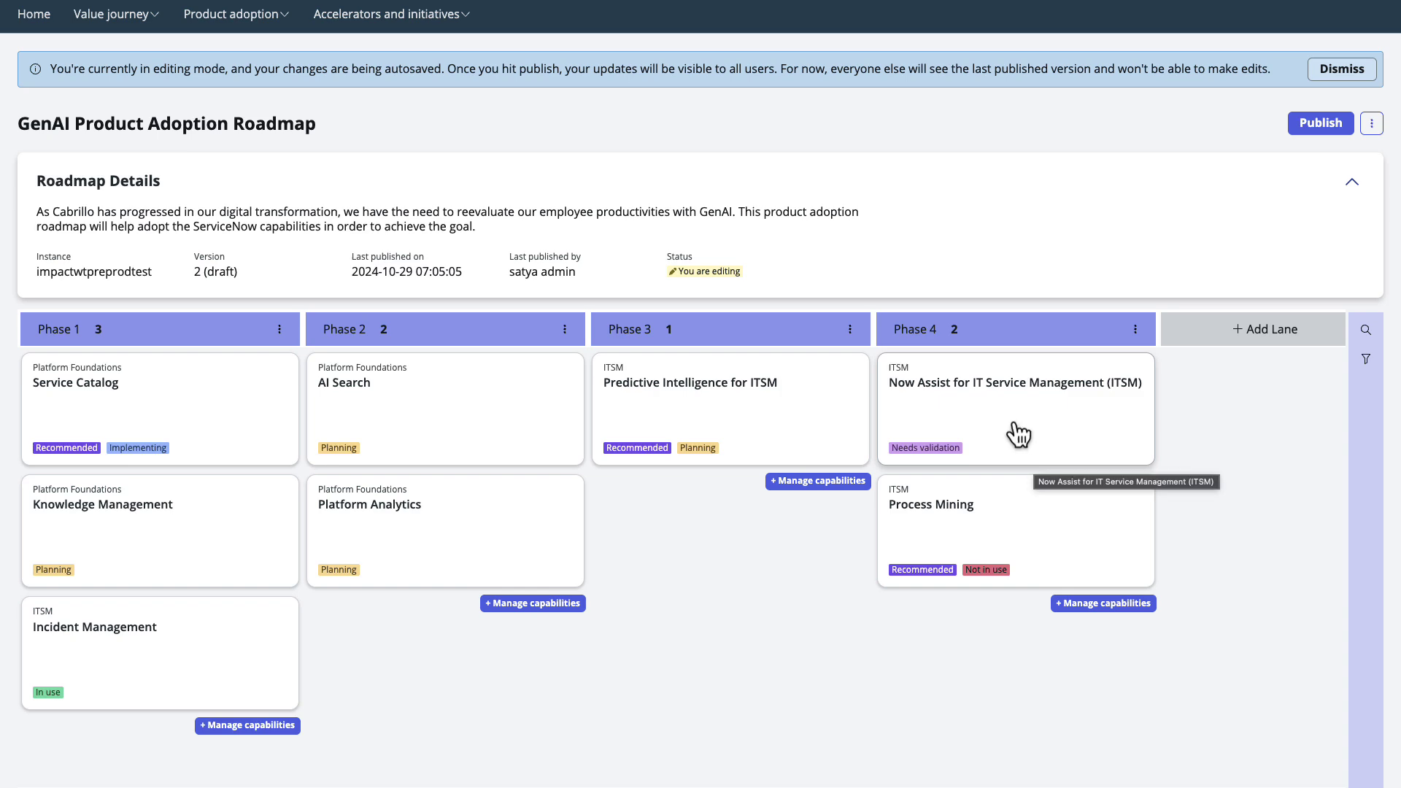
{"action": "left_click", "coordinate": [34, 24]}
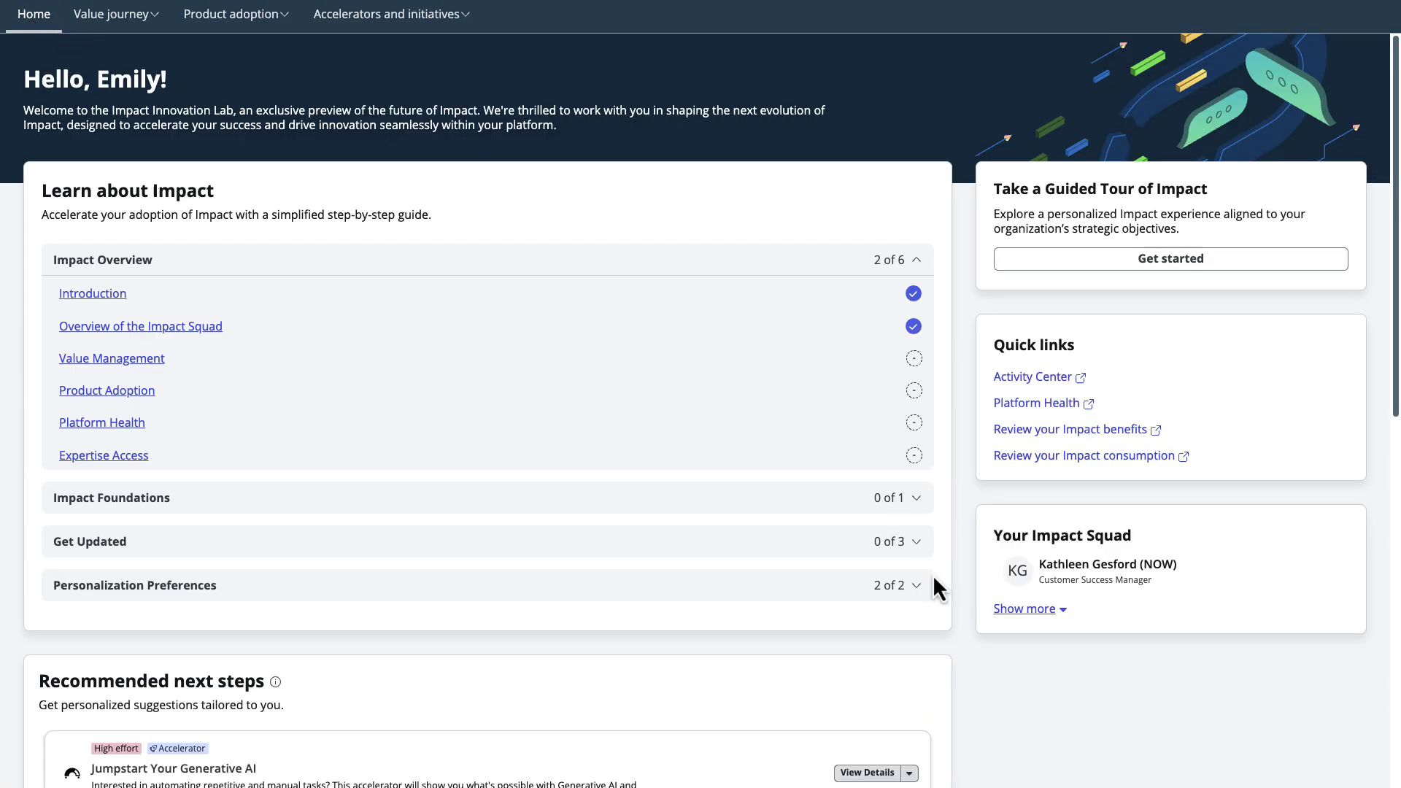
{"action": "scroll", "coordinate": [932, 576], "scroll_direction": "down", "scroll_amount": 2}
{"action": "scroll", "coordinate": [933, 576], "scroll_direction": "down", "scroll_amount": 1}
{"action": "scroll", "coordinate": [933, 577], "scroll_direction": "down", "scroll_amount": 2}
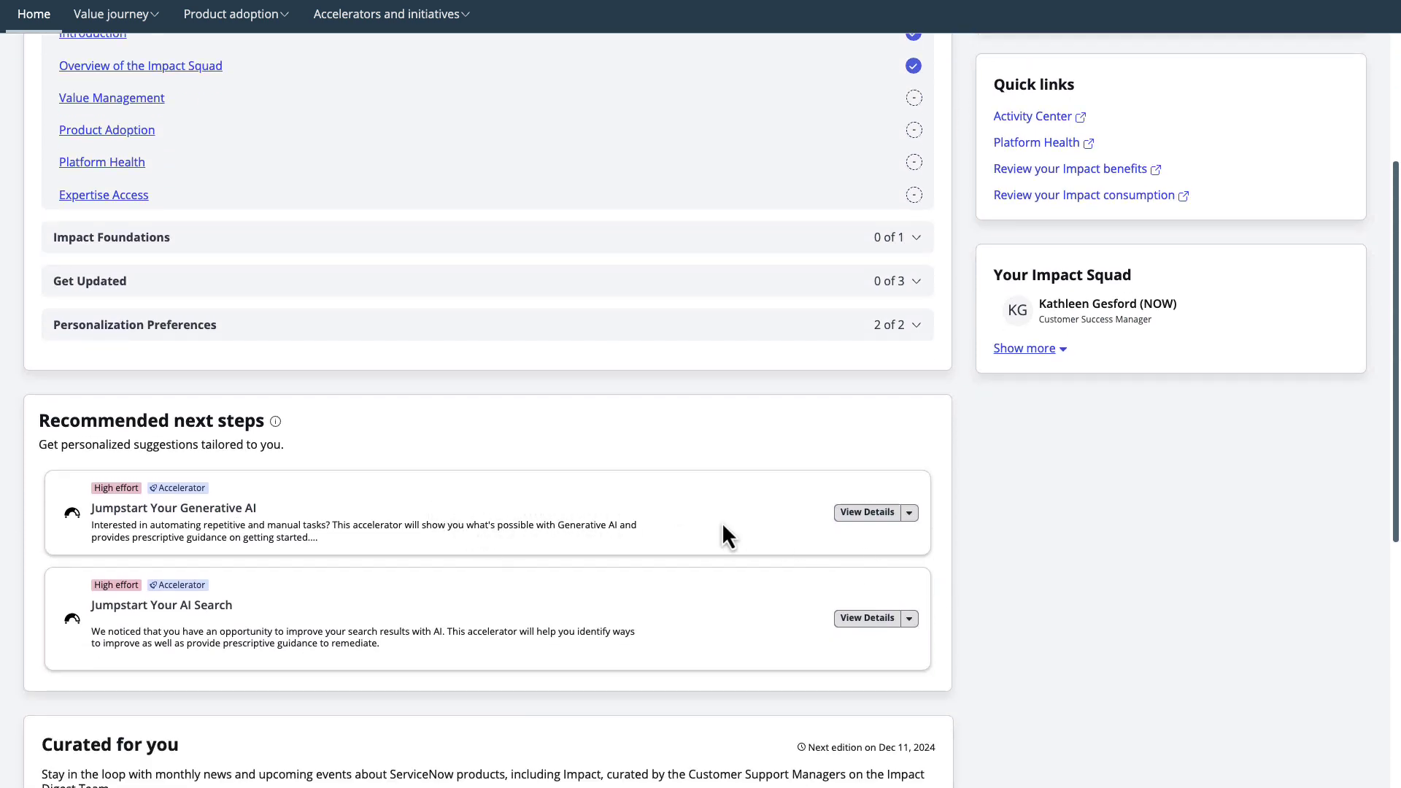
Step: View details of the Jumpstart Your Generative AI accelerator
{"action": "left_click", "coordinate": [869, 516]}
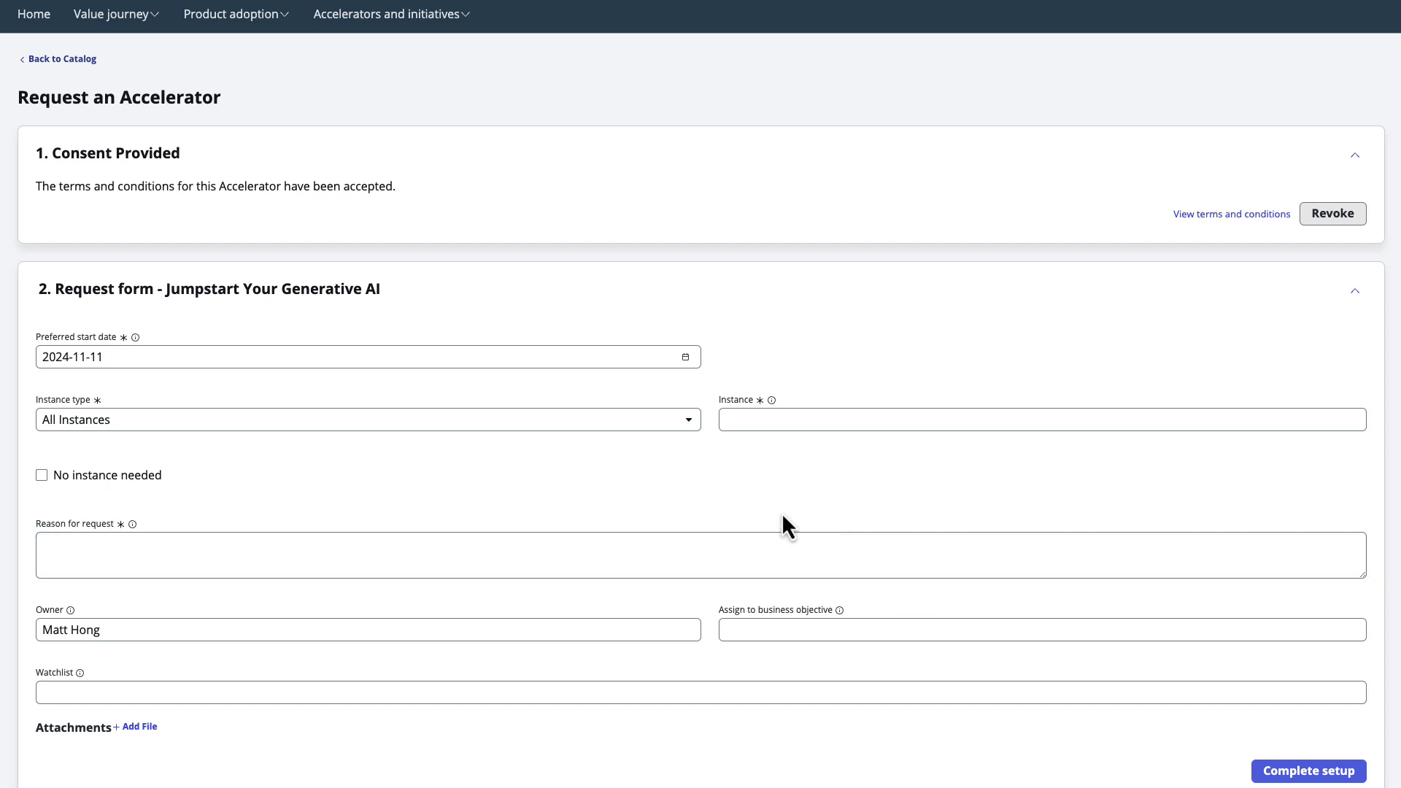
Step: Navigate via Value journey to Outcomes insights with the October 2024 performance recap
{"action": "left_click", "coordinate": [111, 15]}
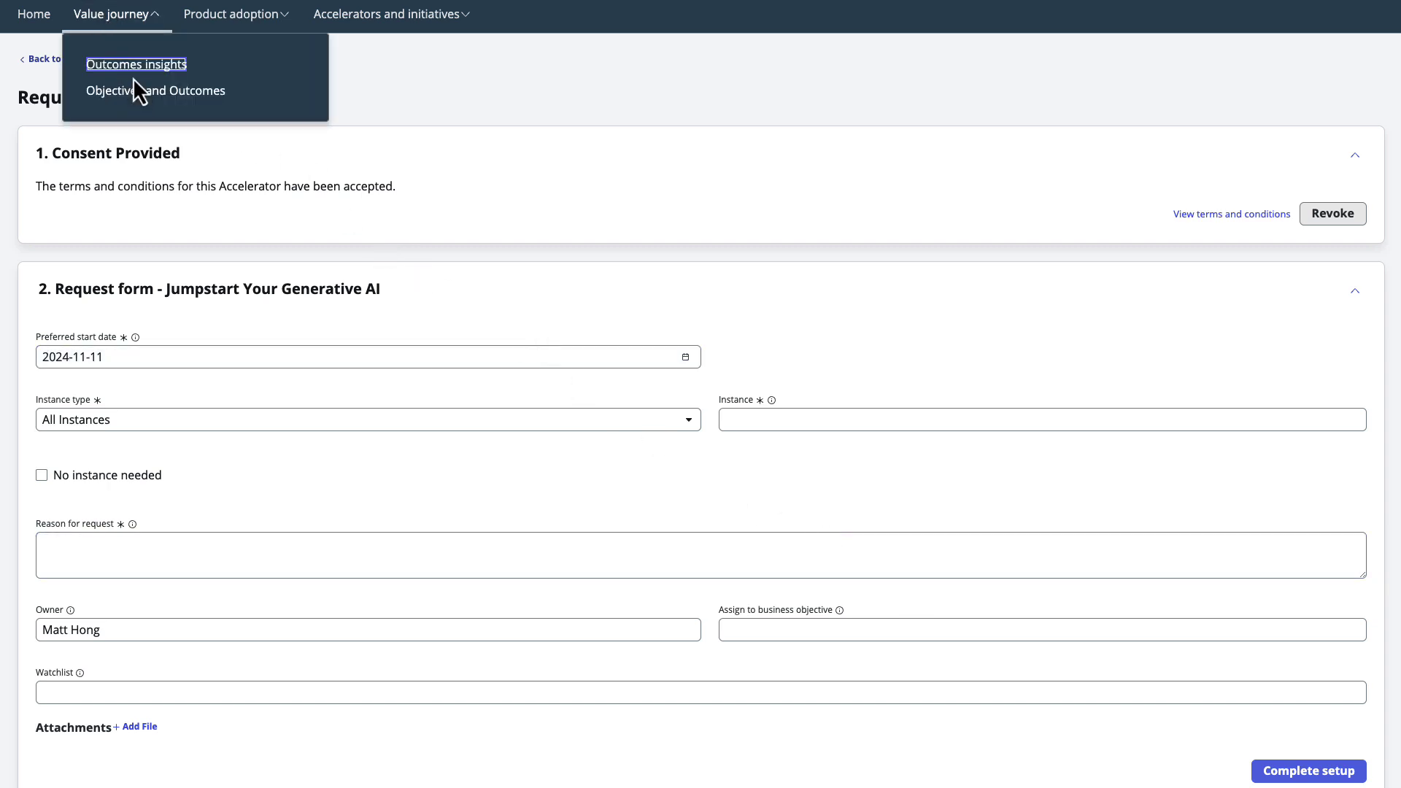
{"action": "left_click", "coordinate": [137, 67]}
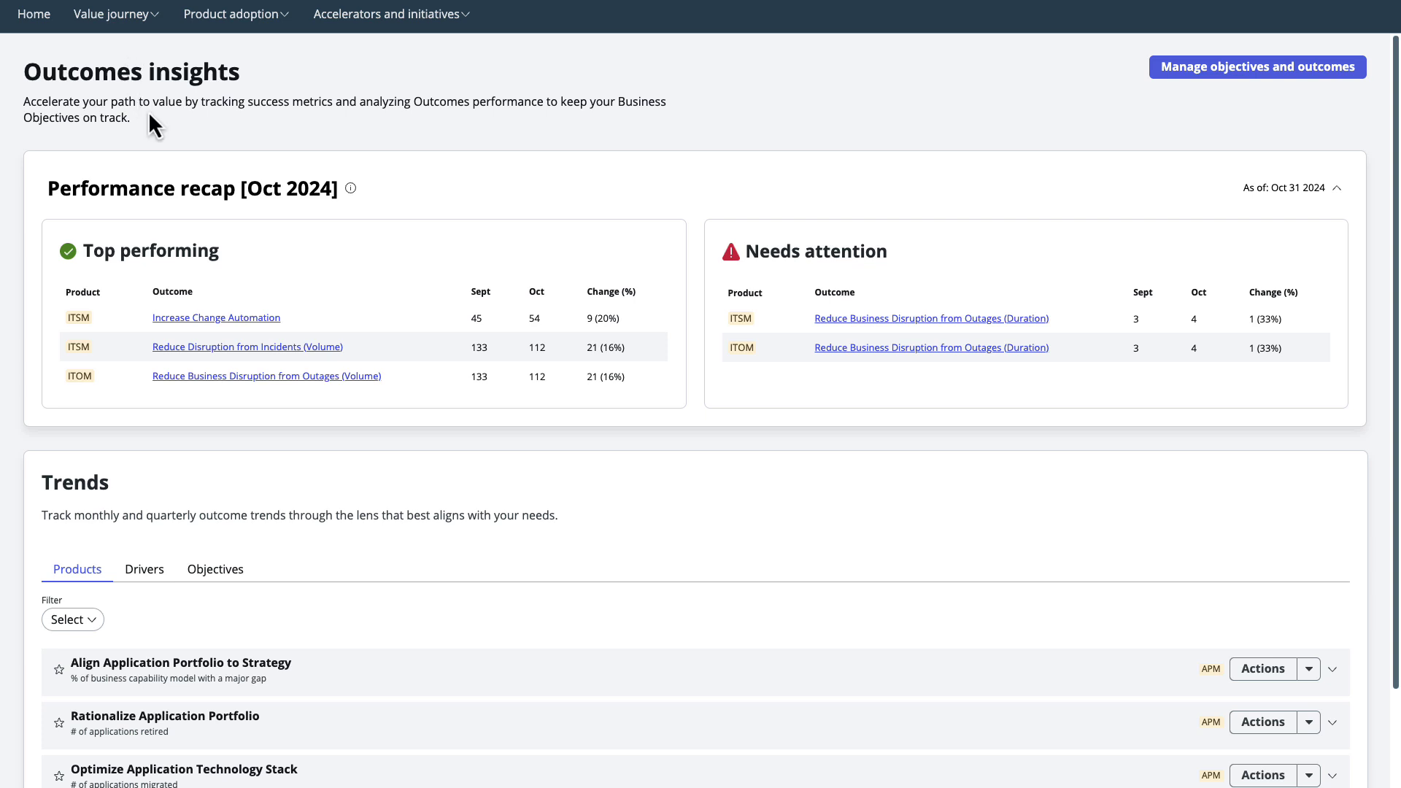
Step: View performance details for Reduce Disruption from Incidents (Volume) from the Top performing table
{"action": "left_click", "coordinate": [273, 348]}
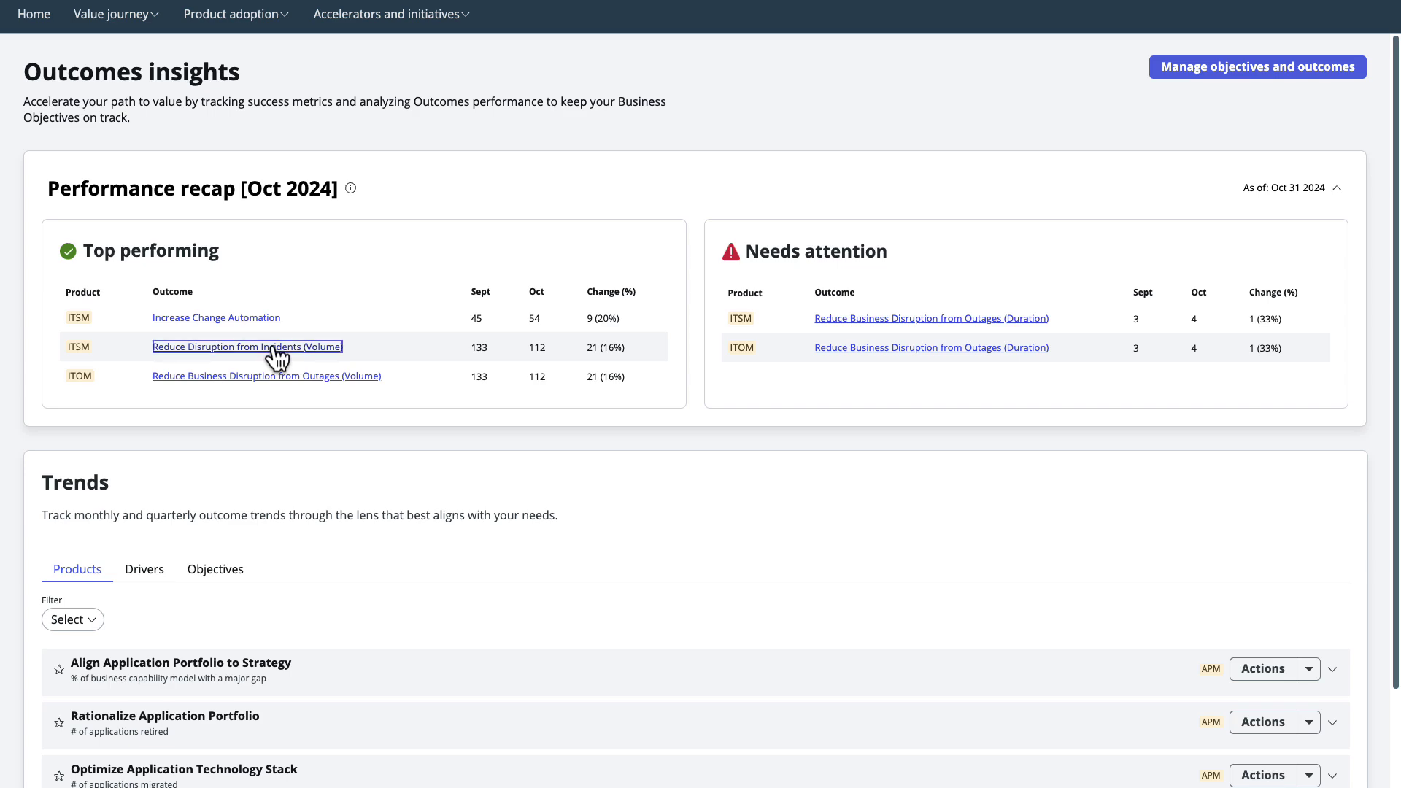